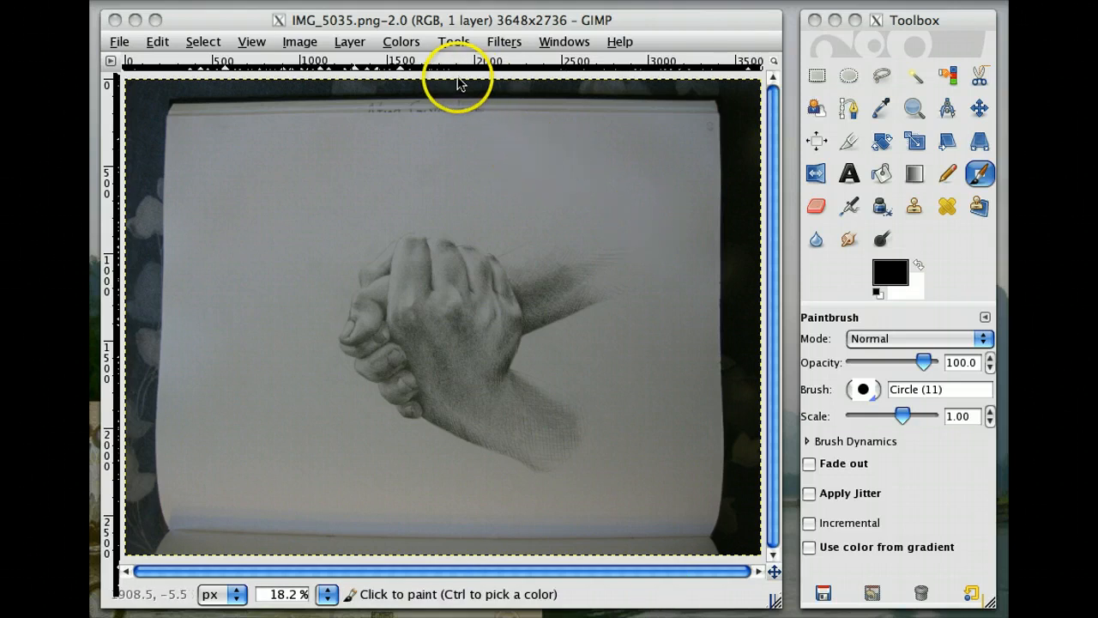
Rotate the whole image of the hand drawing 90° clockwise
left_click(294, 36)
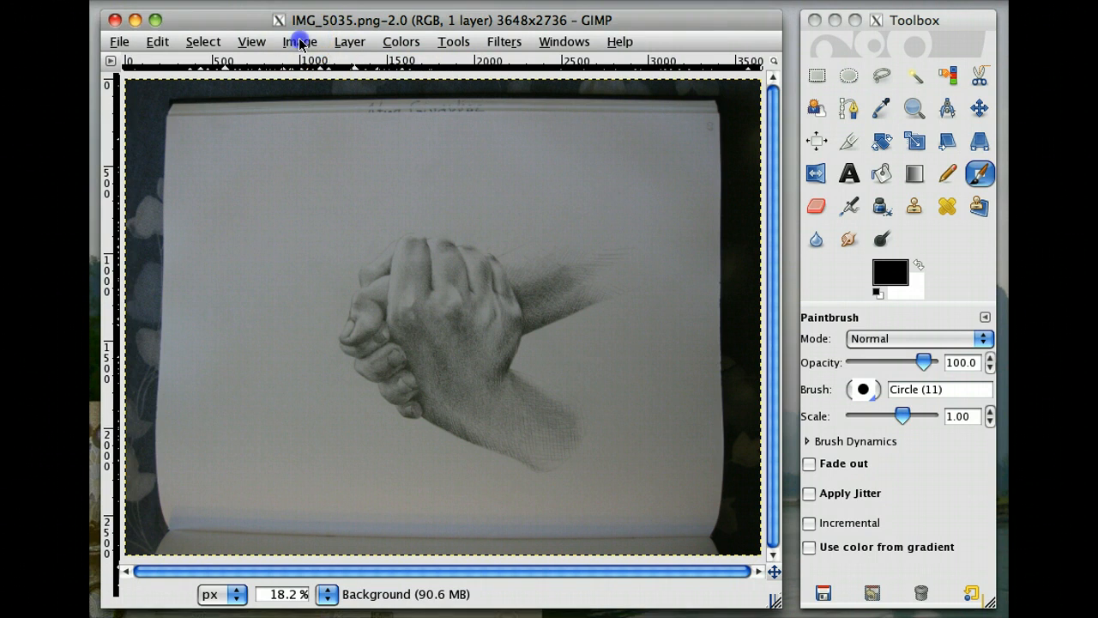
left_click(301, 42)
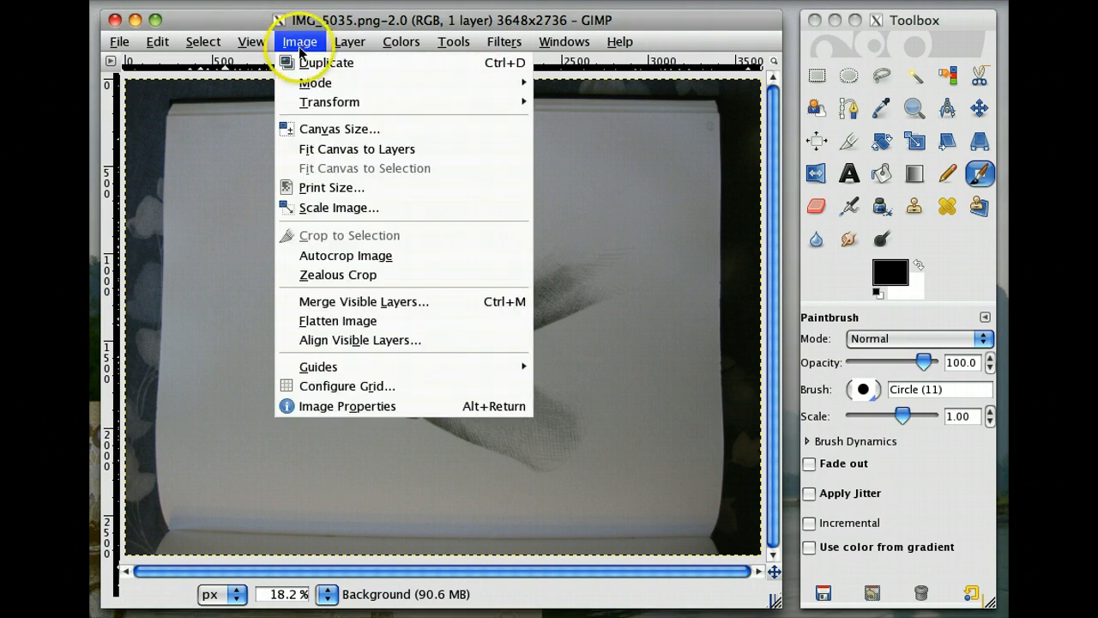
mouse_move(310, 102)
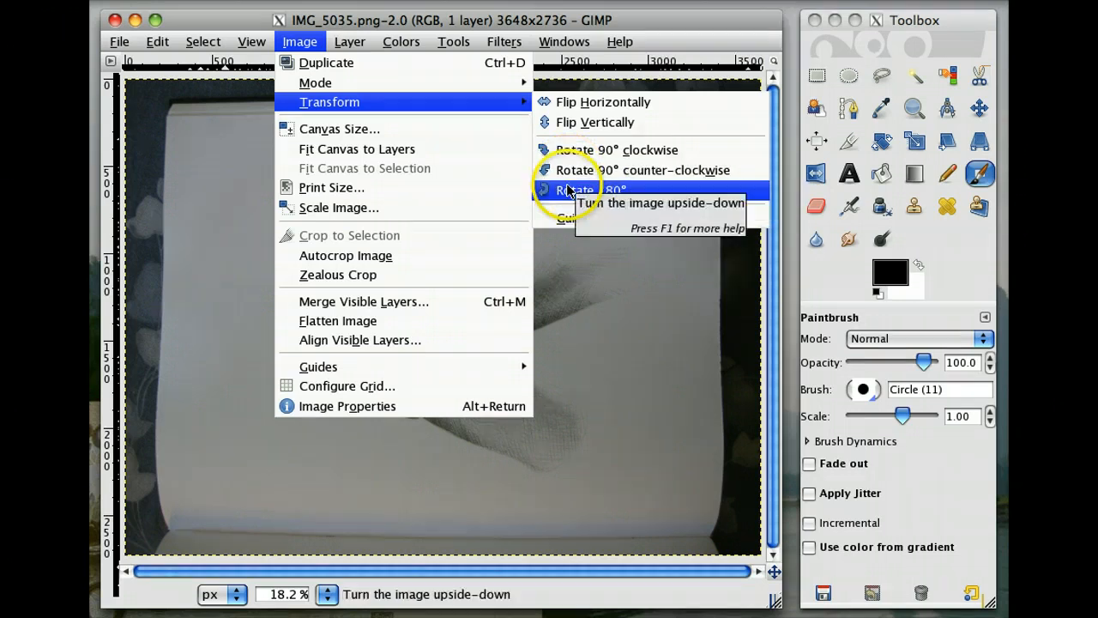
left_click(569, 151)
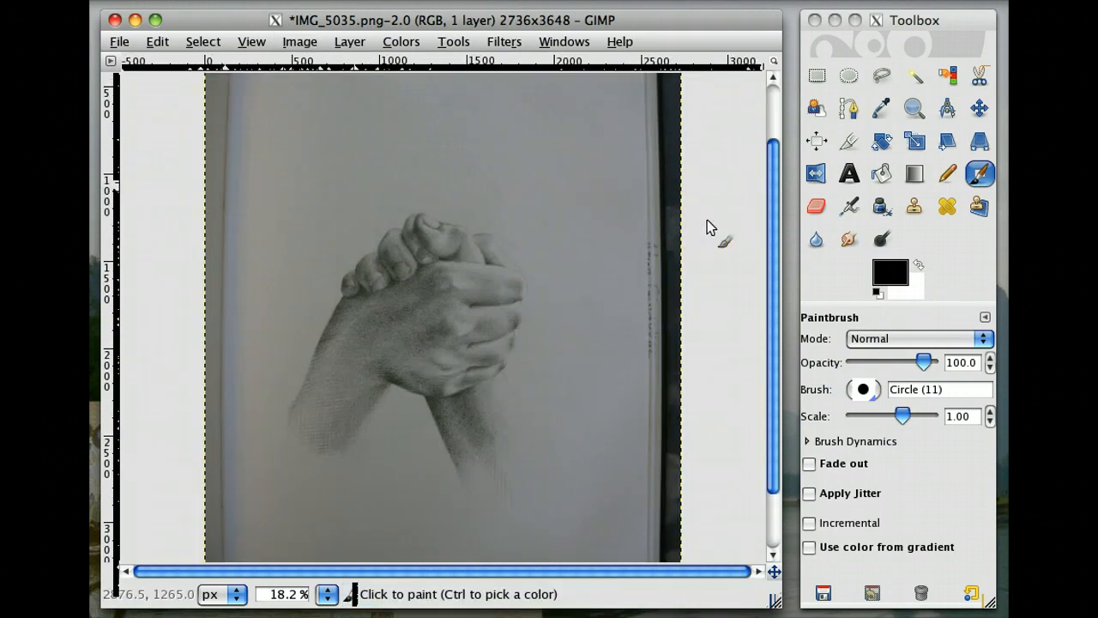
left_click(720, 219)
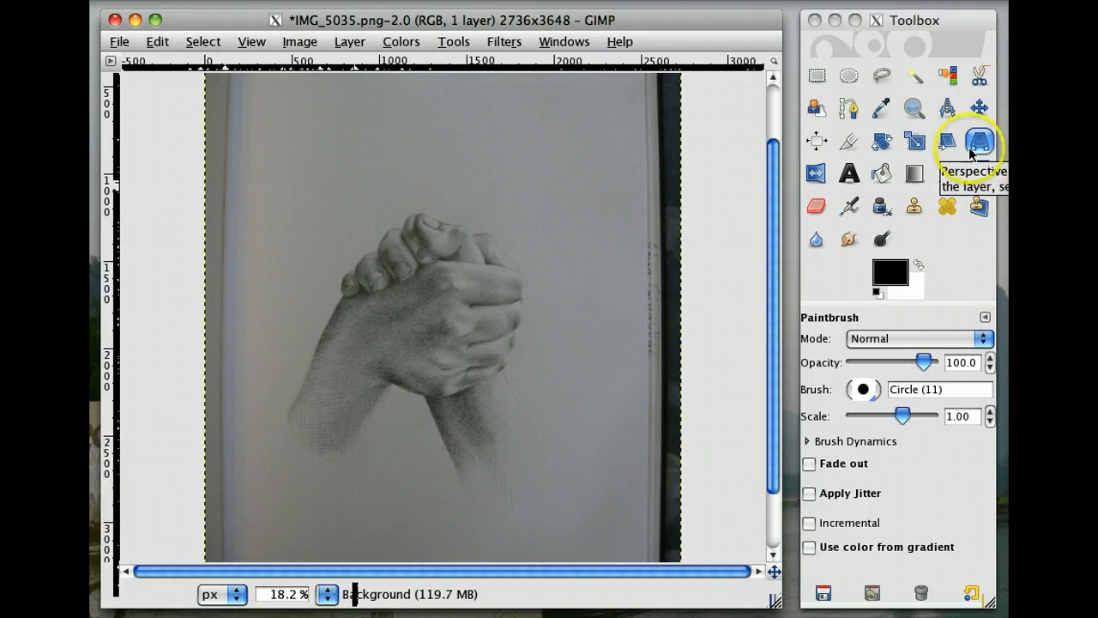
Select a rectangle of about 1666 × 1875 px closely around the clasped hands and crop the image to it
left_click(821, 77)
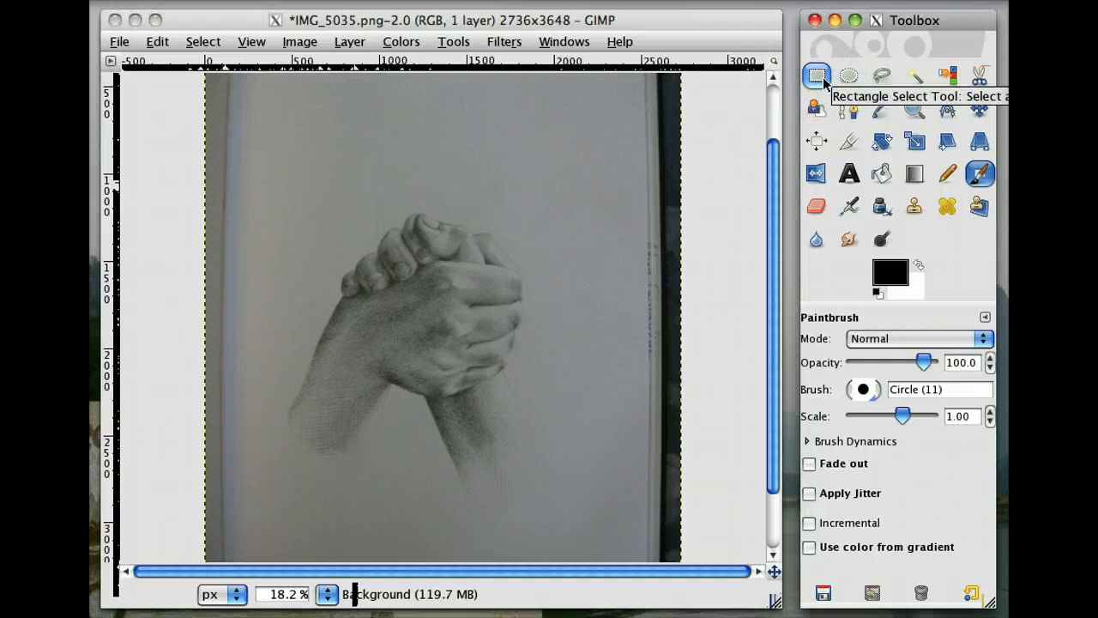
left_click(818, 77)
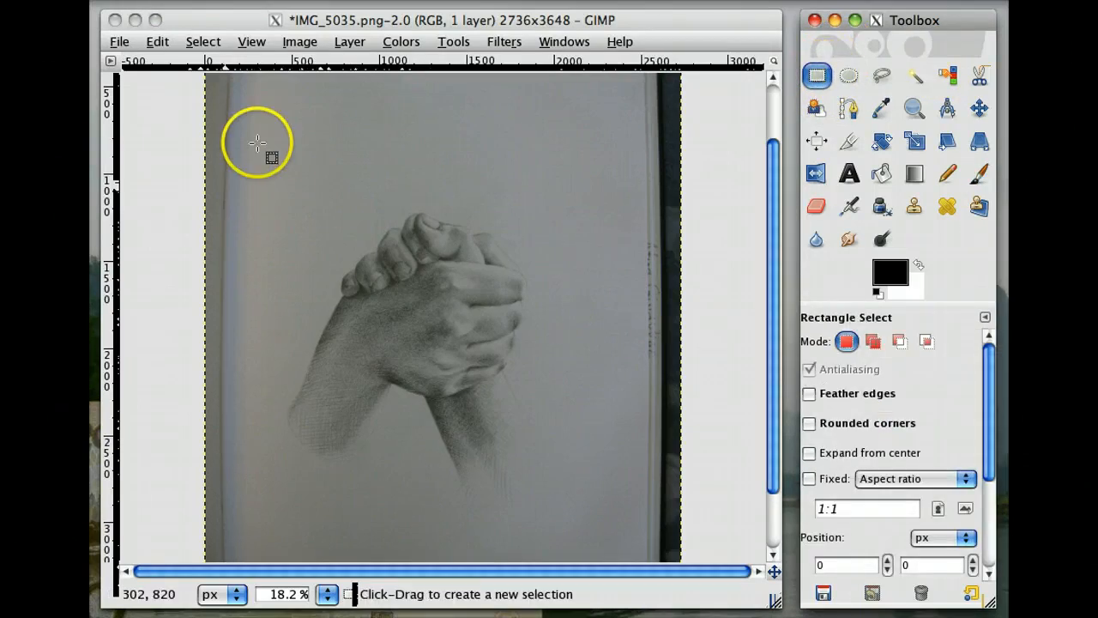
left_click(282, 198)
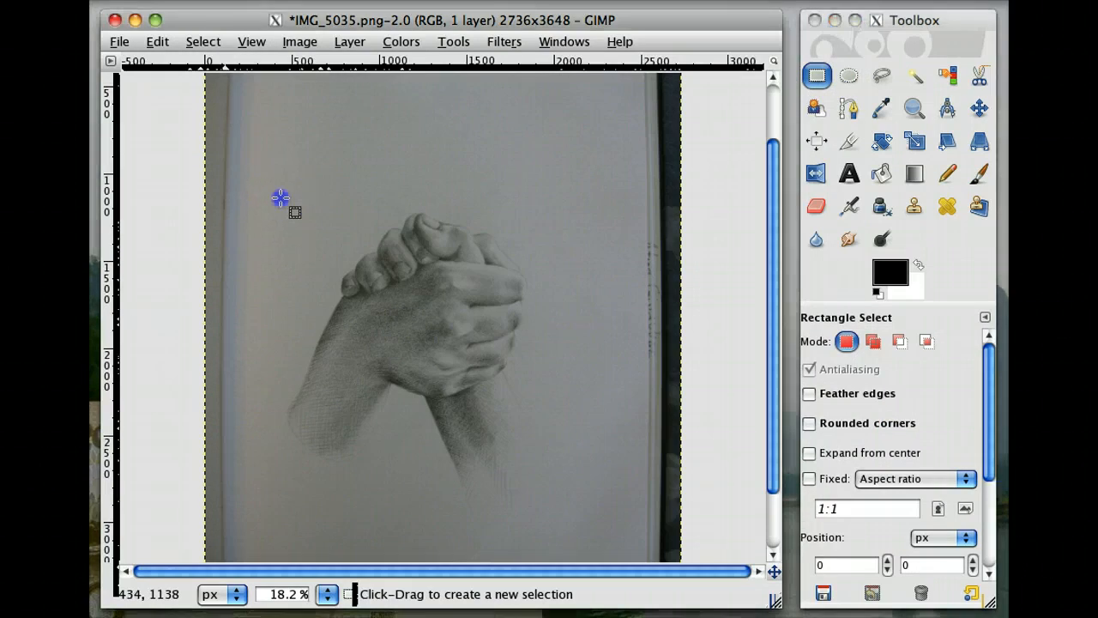
left_click_drag(282, 200, 571, 524)
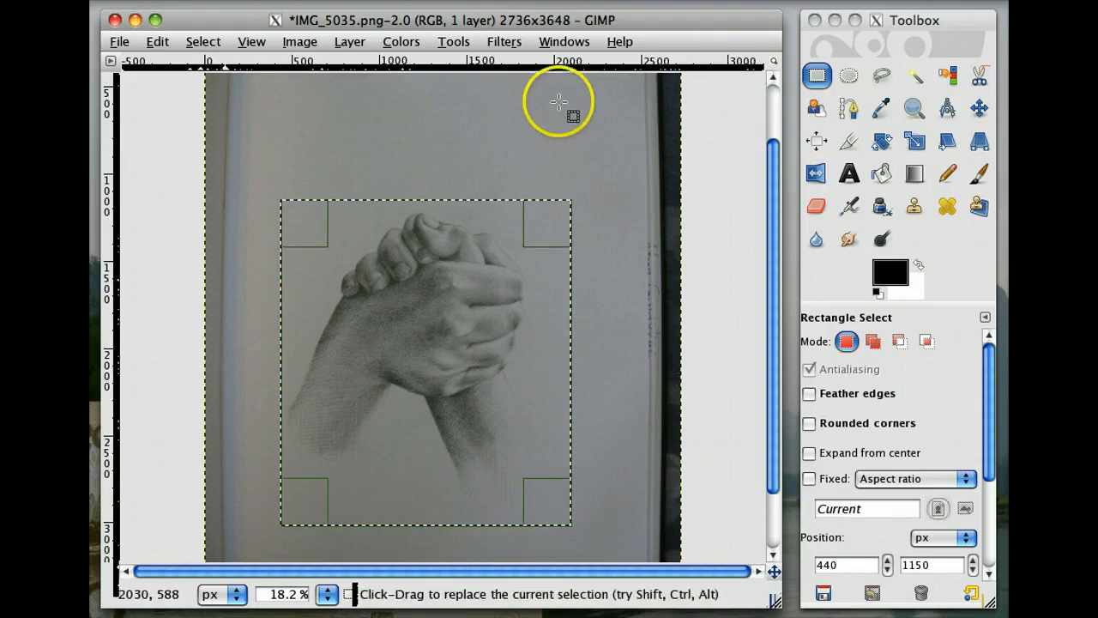
left_click(302, 42)
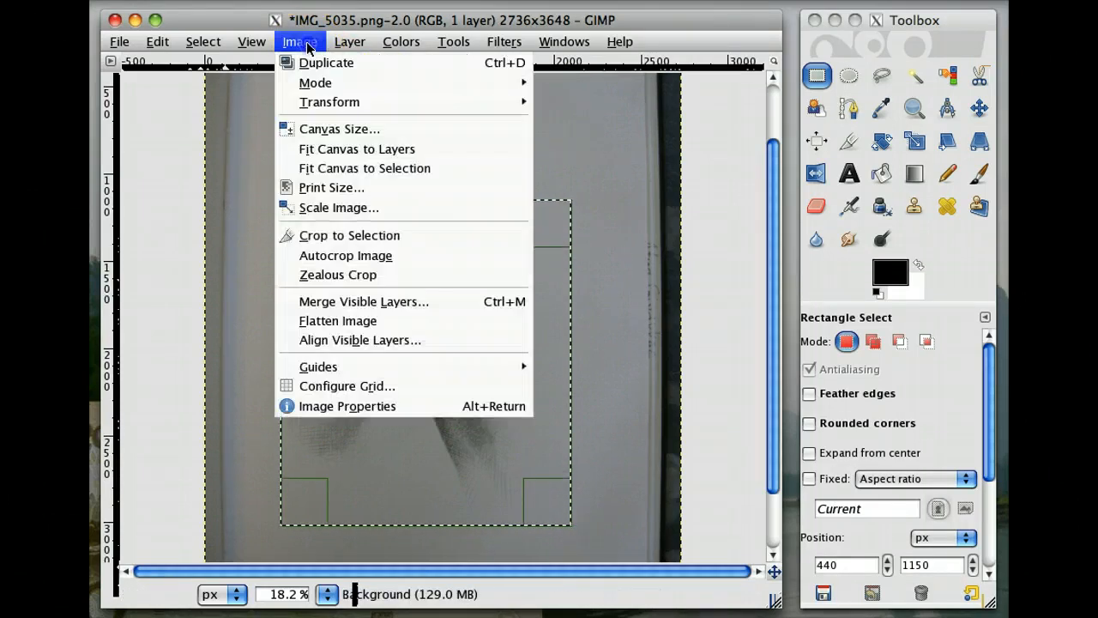
left_click(352, 234)
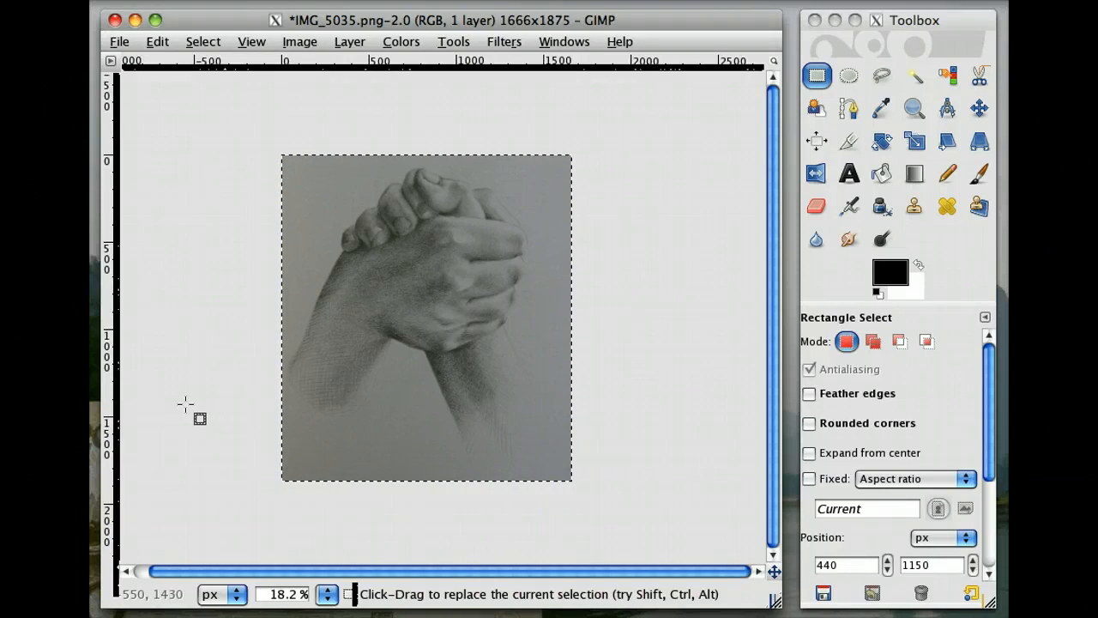
Adjust the cropped drawing's brightness to 60 and contrast to 39 and apply the adjustment
left_click(395, 38)
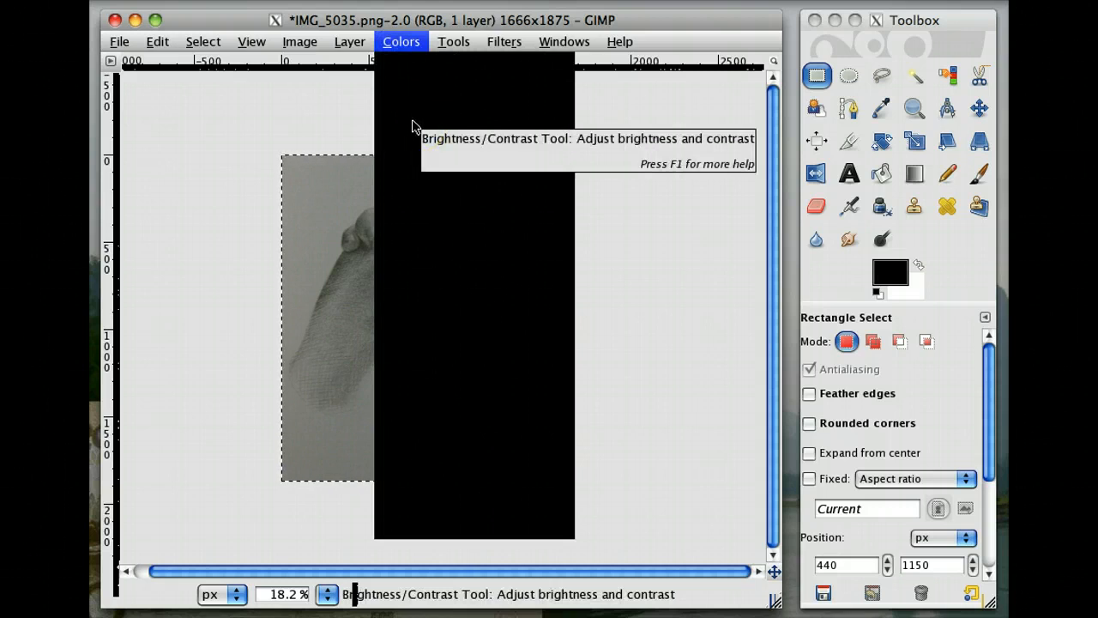
left_click(412, 122)
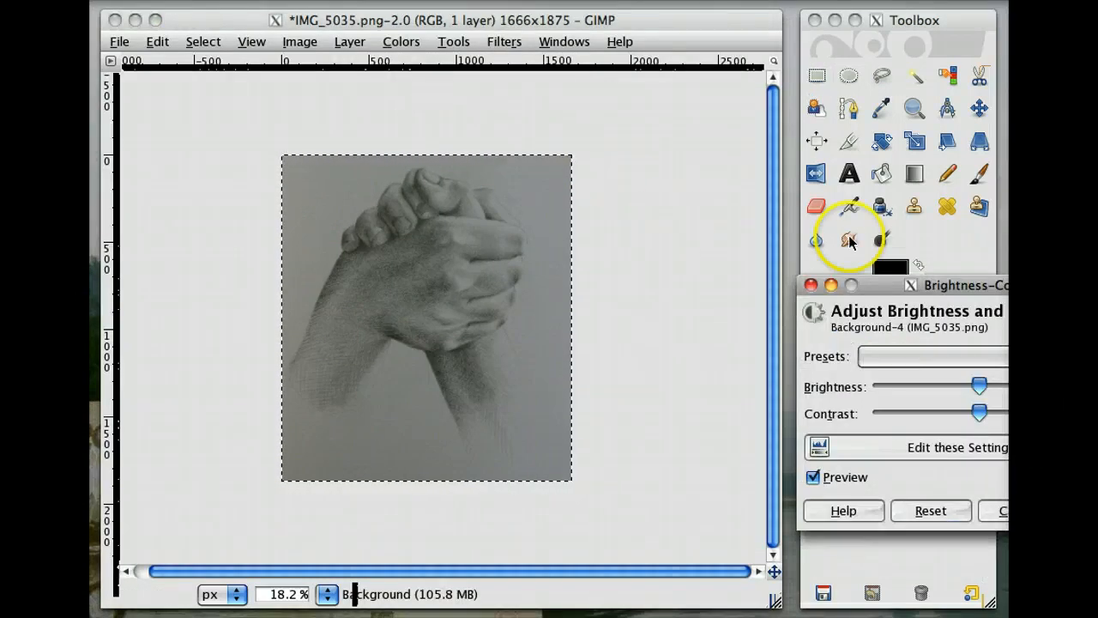
left_click_drag(927, 287, 741, 205)
left_click_drag(793, 305, 810, 307)
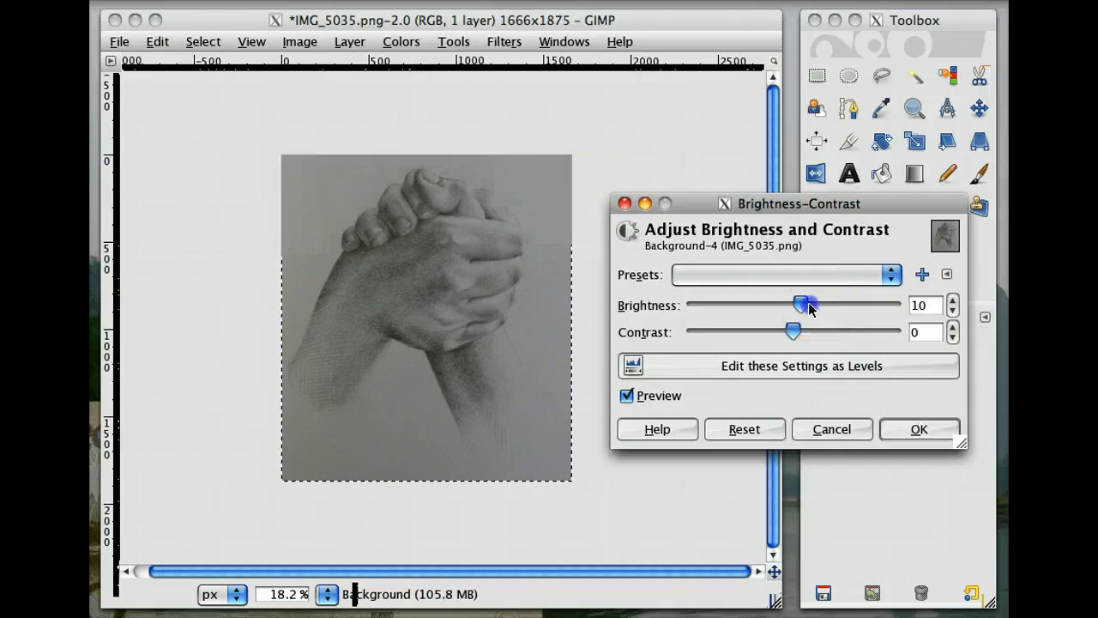
left_click(812, 330)
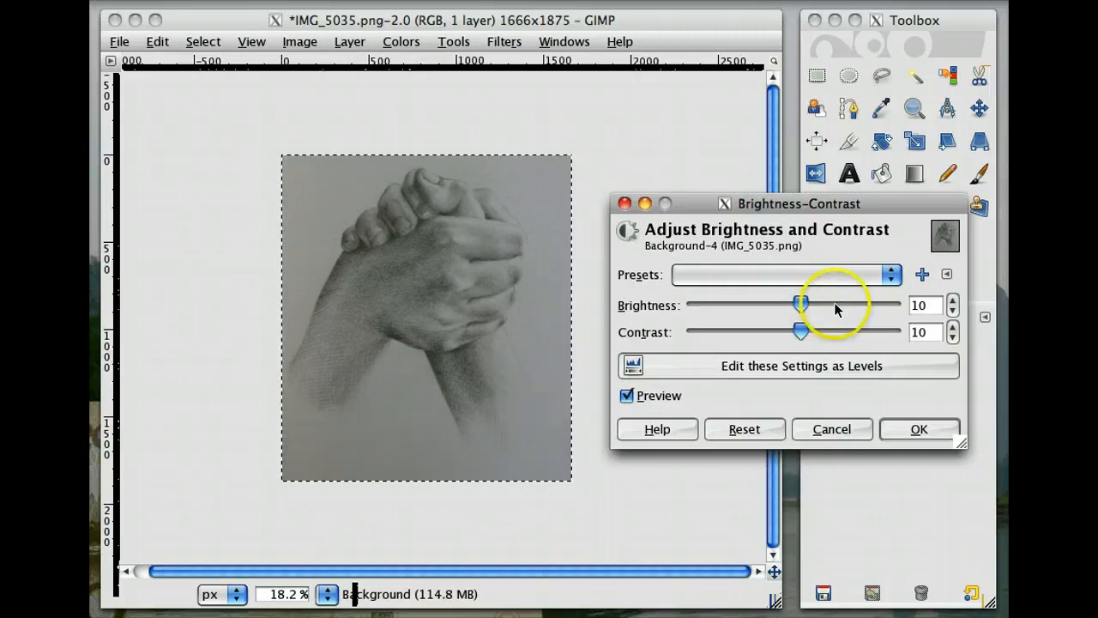
left_click(834, 304)
left_click(834, 331)
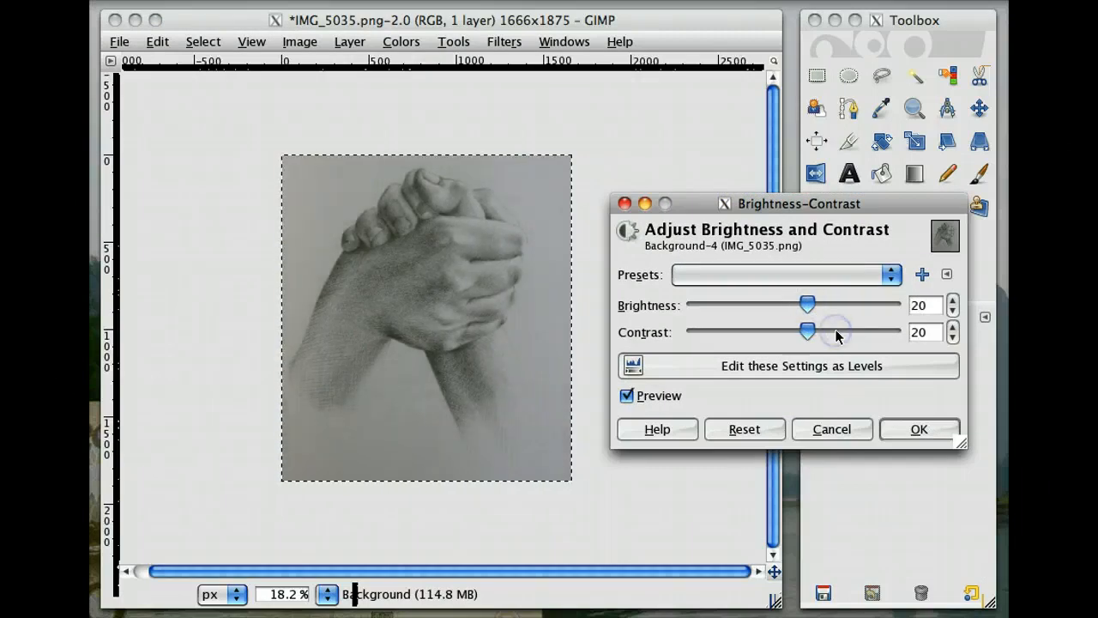
left_click(846, 305)
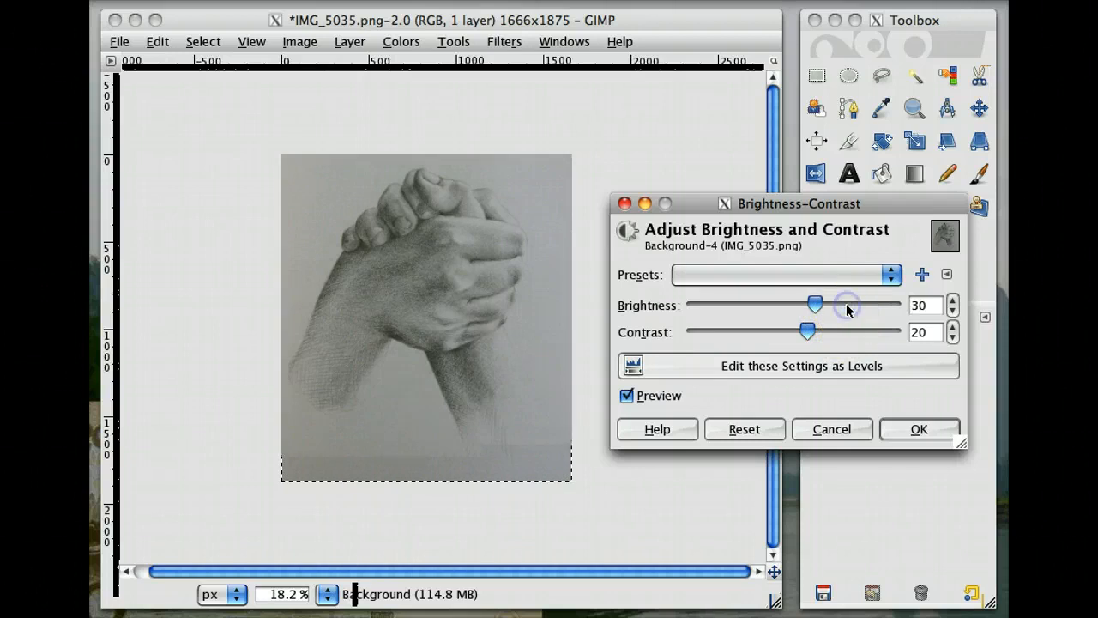
left_click(854, 303)
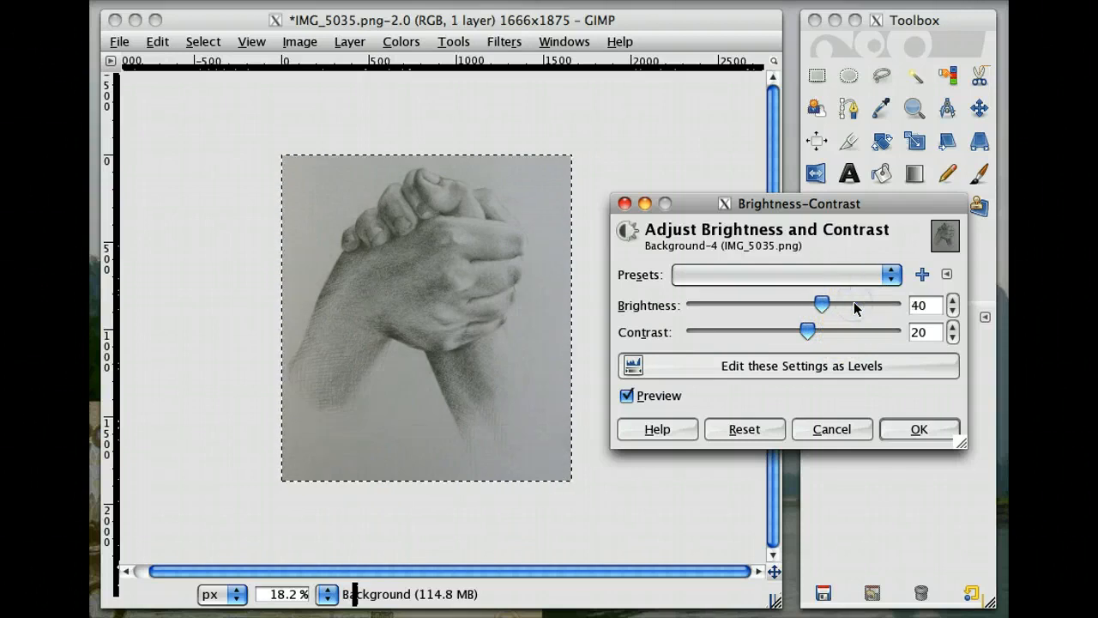
left_click(853, 301)
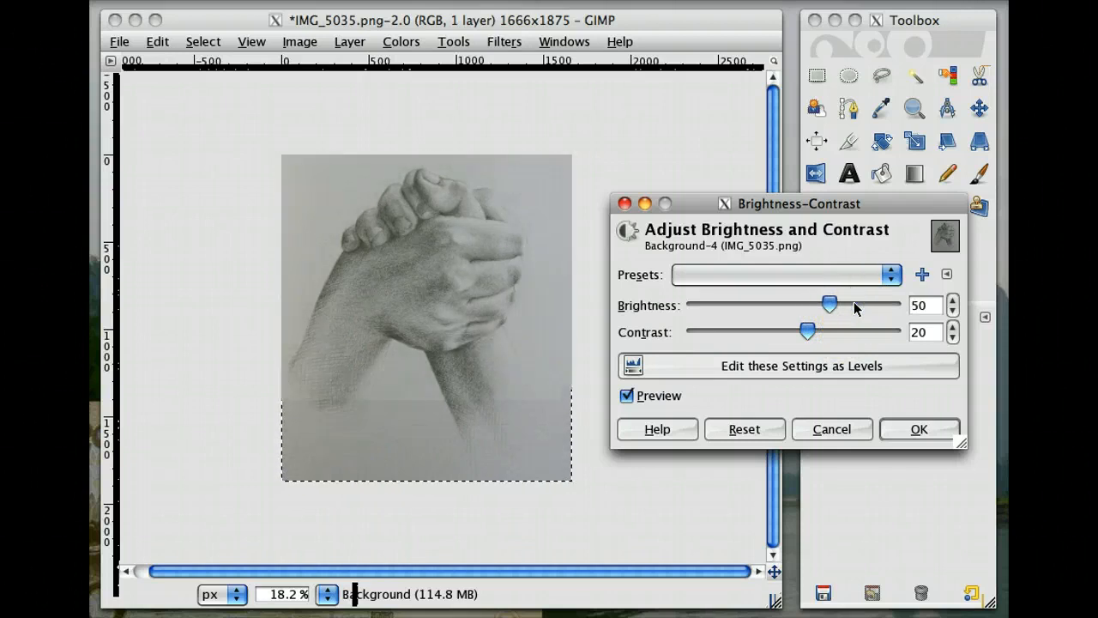
left_click(821, 333)
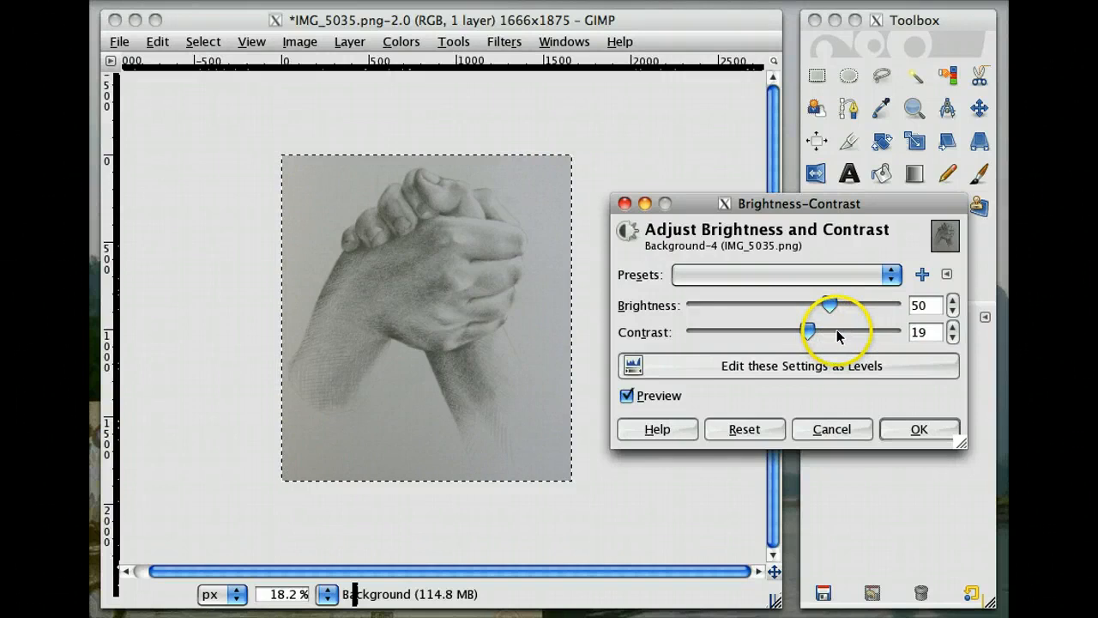
left_click(837, 329)
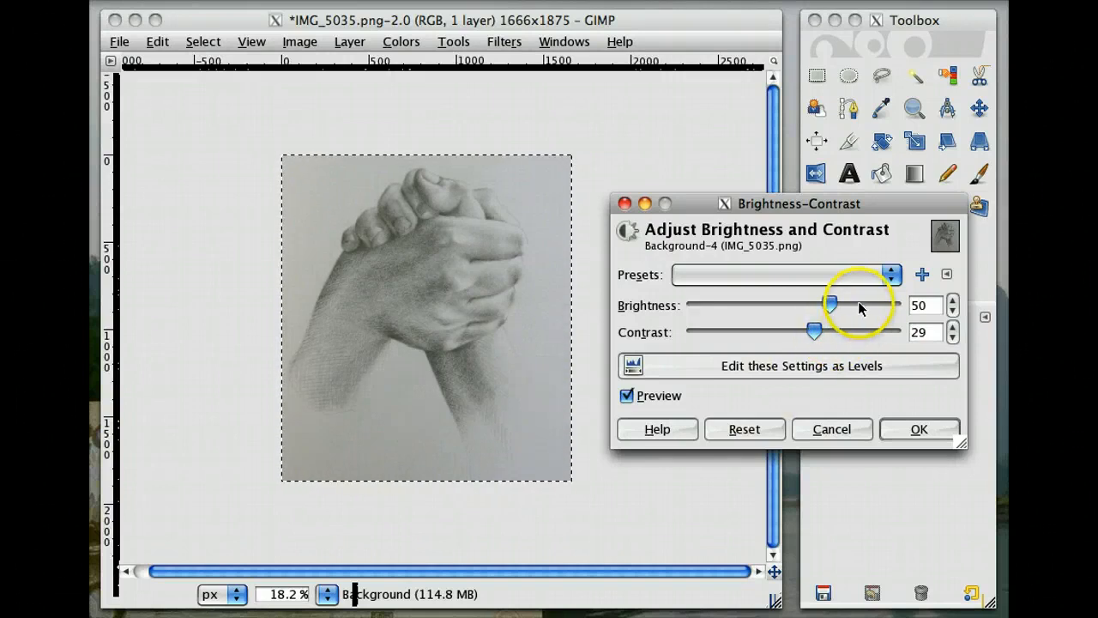
left_click(858, 302)
left_click(851, 330)
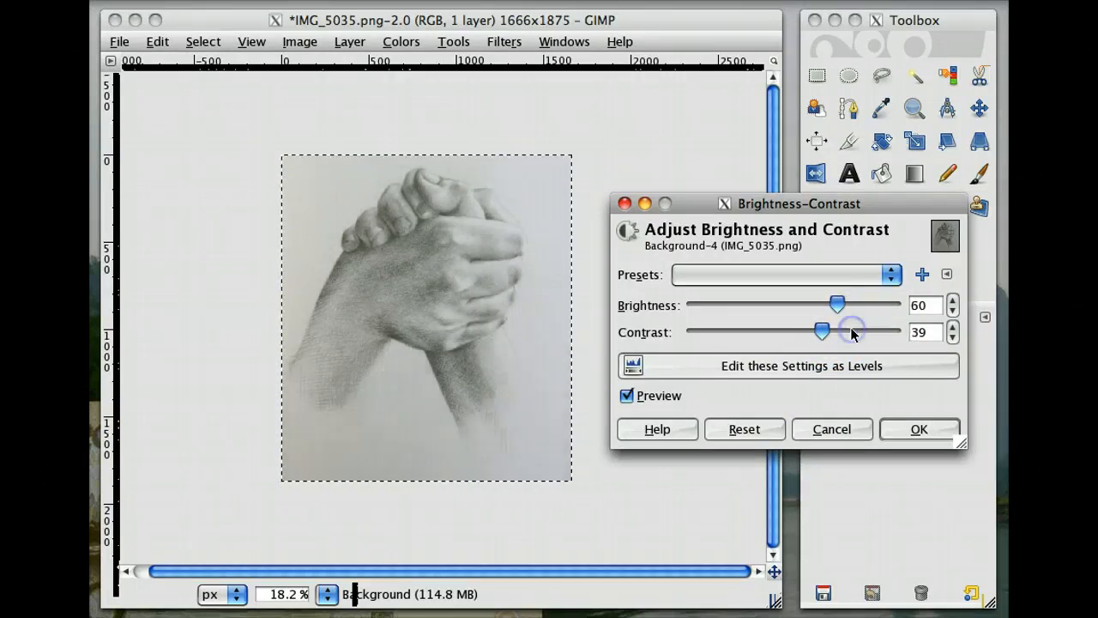
left_click(812, 378)
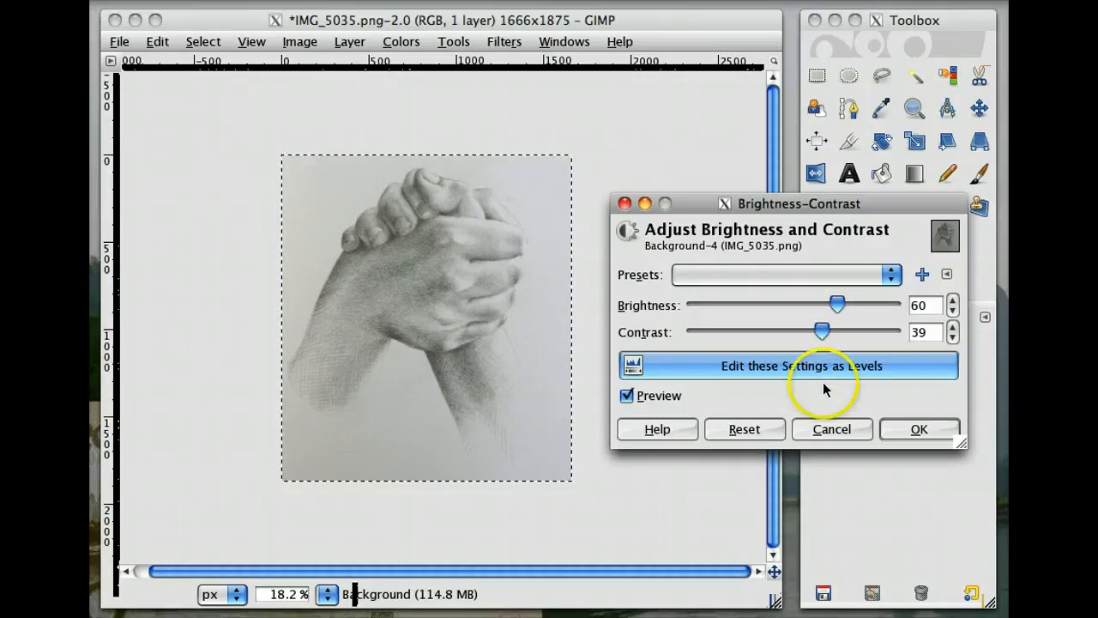
left_click(915, 430)
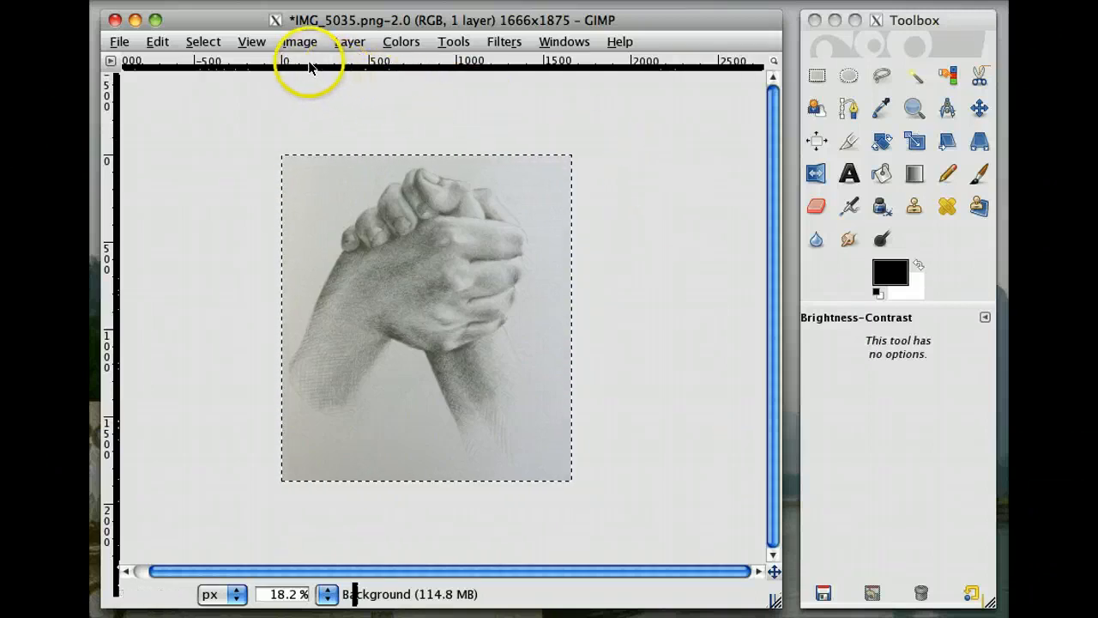
Examine the drawing at 100% zoom, from the hand's shading to the paper's lower and upper edges
left_click(251, 42)
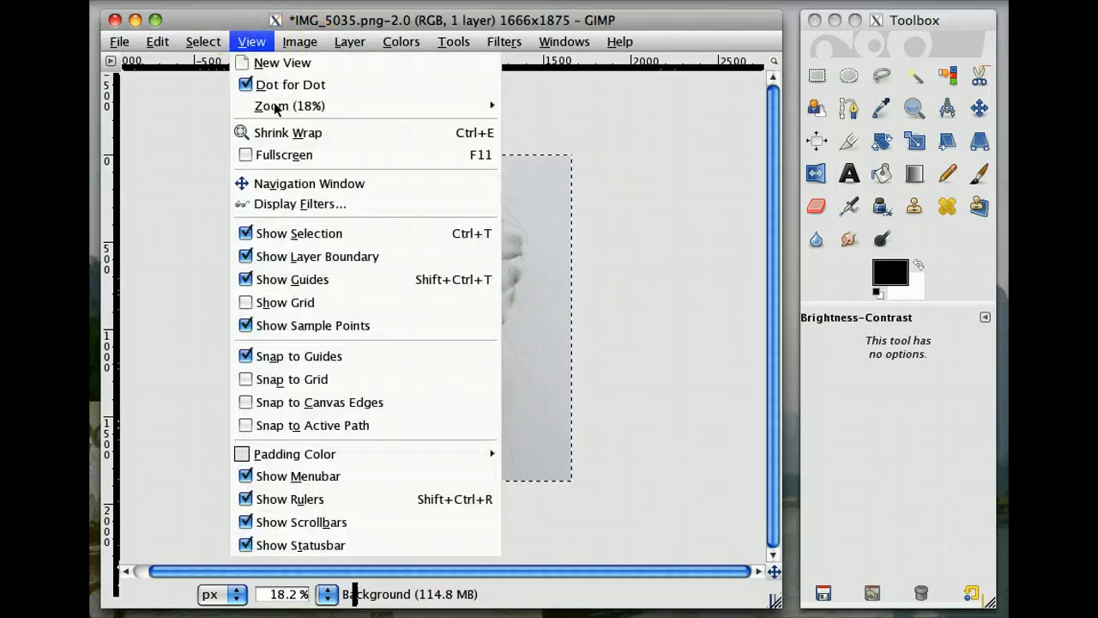
mouse_move(282, 111)
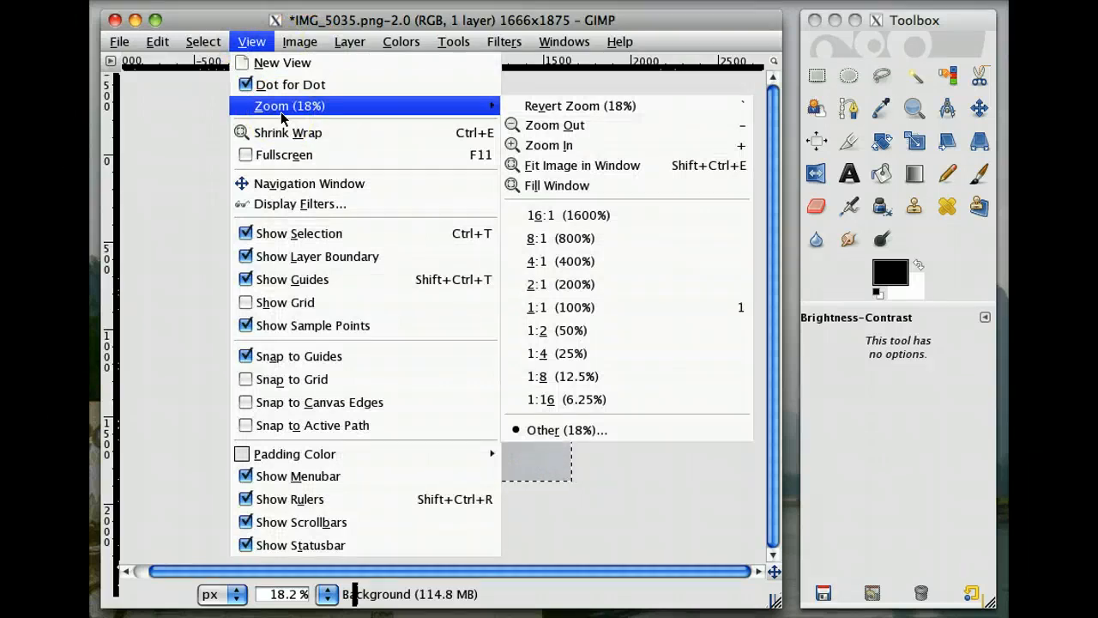
left_click(600, 309)
left_click(570, 336)
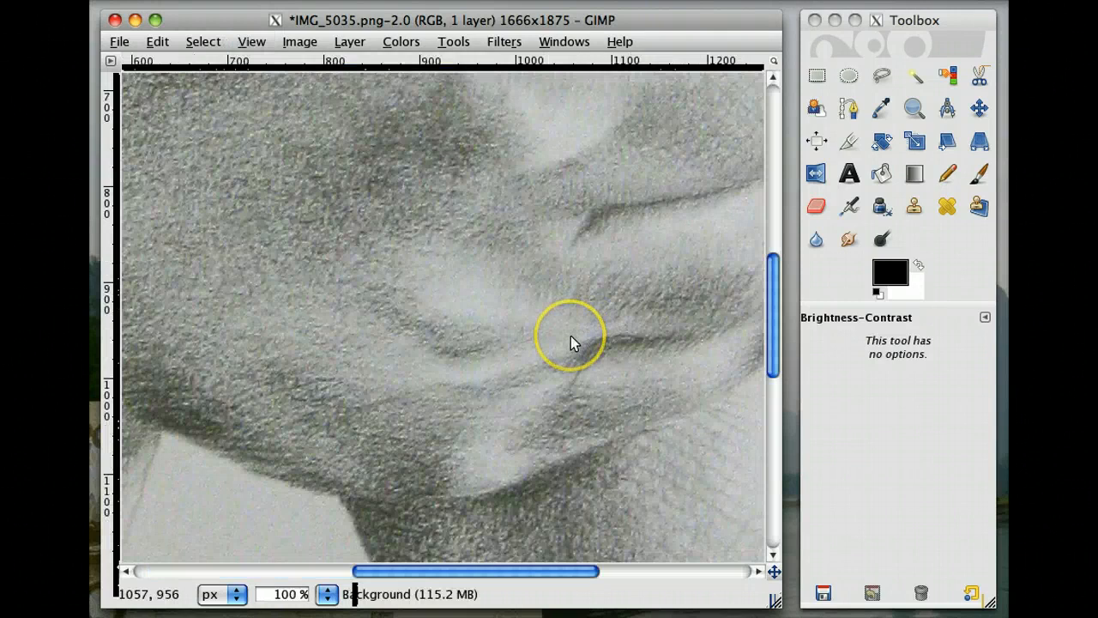
scroll(570, 335, "up", 10)
scroll(571, 335, "left", 8)
scroll(571, 335, "down", 20)
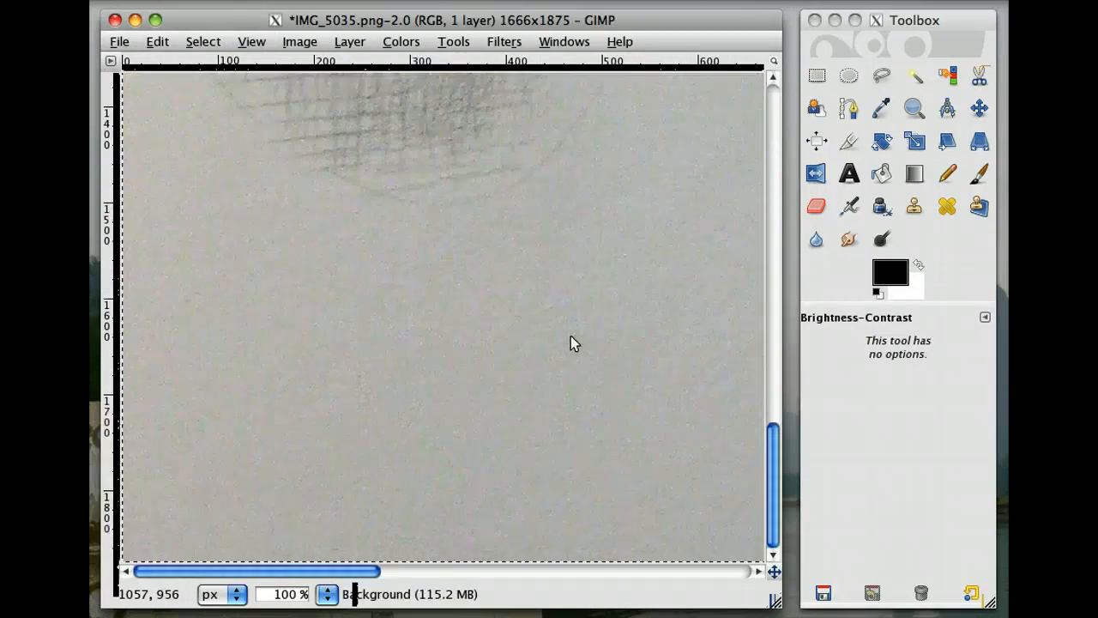
scroll(571, 336, "up", 20)
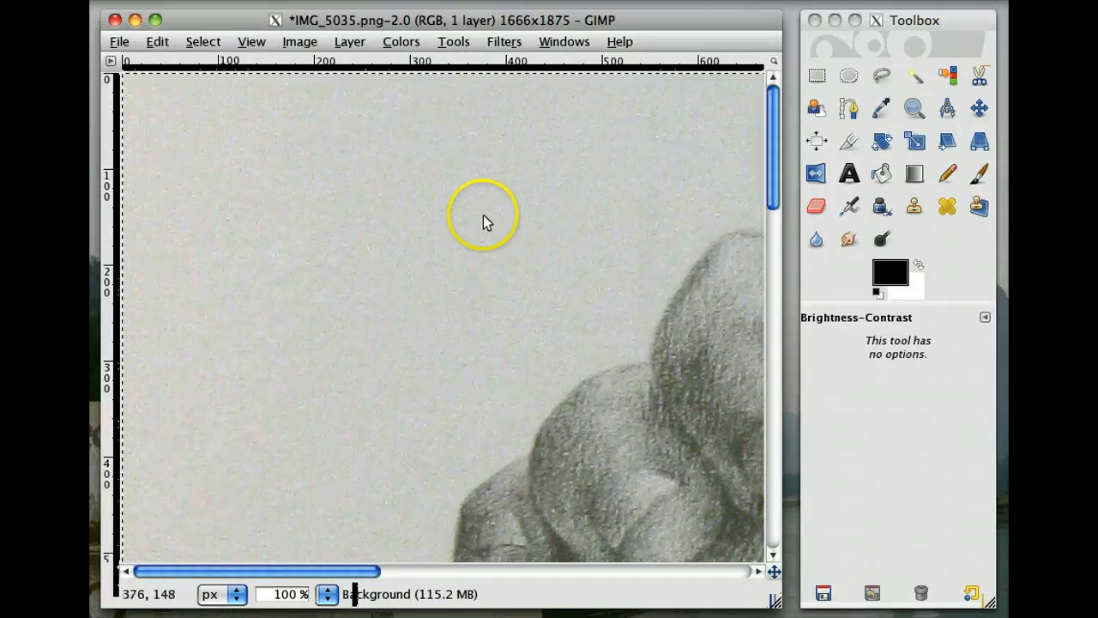
Scale the image proportionally to a width of 600 pixels and a height of 675 pixels
left_click(313, 45)
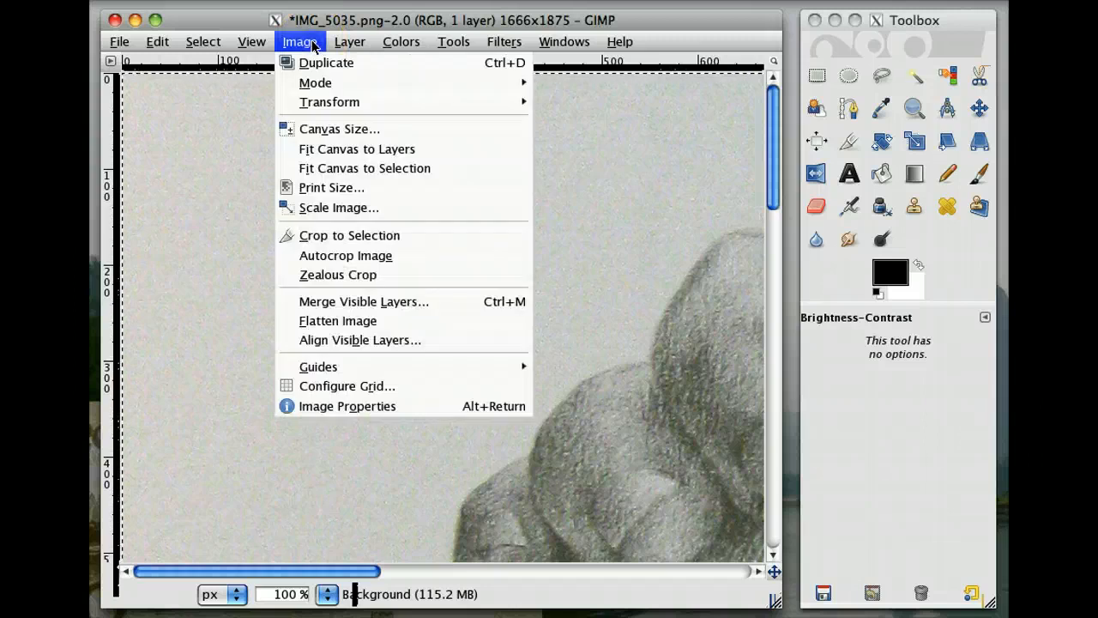
left_click(331, 206)
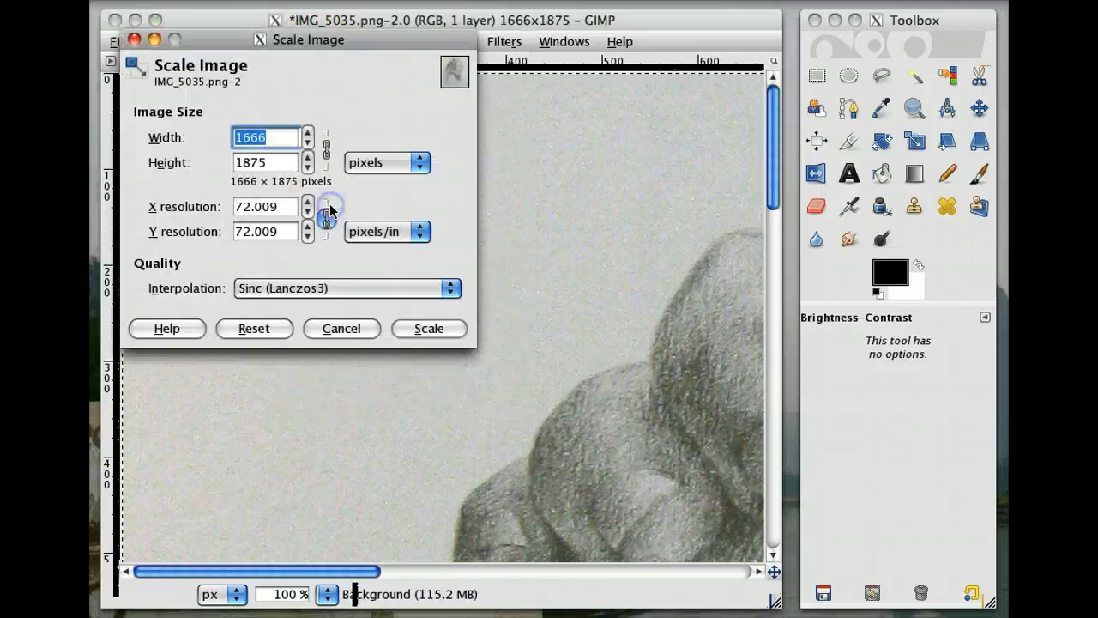
left_click(331, 189)
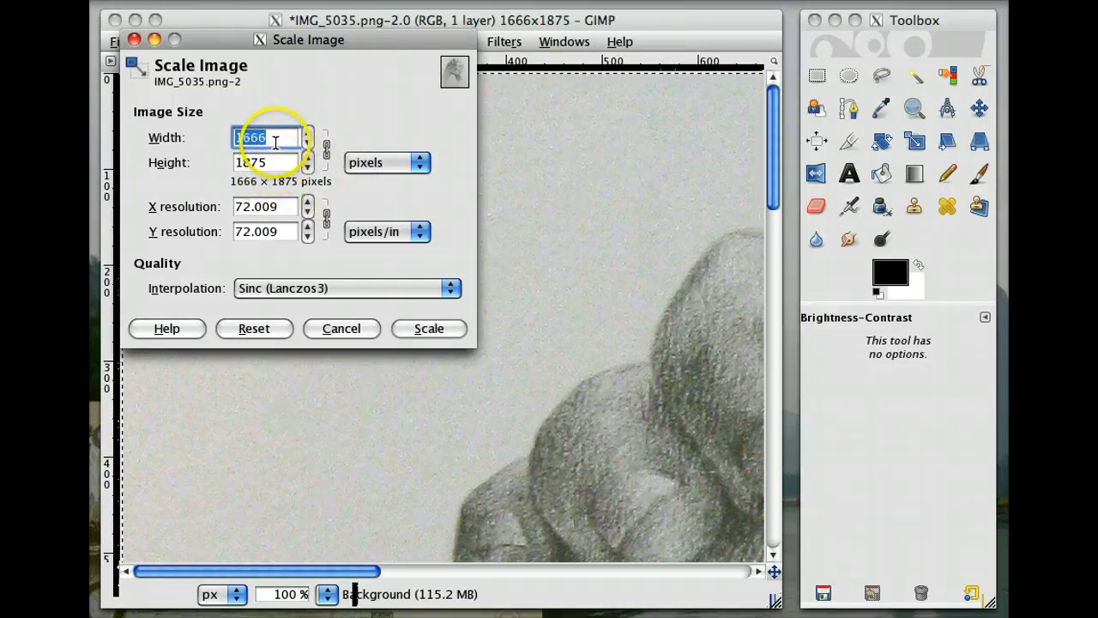
left_click_drag(279, 138, 219, 134)
type("600")
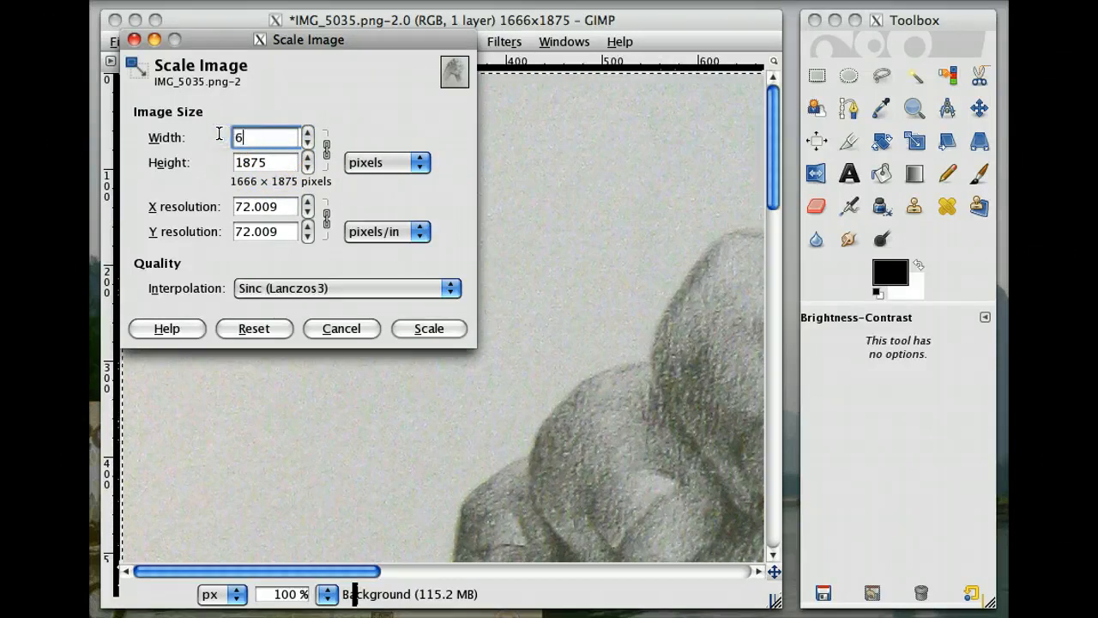
left_click(288, 163)
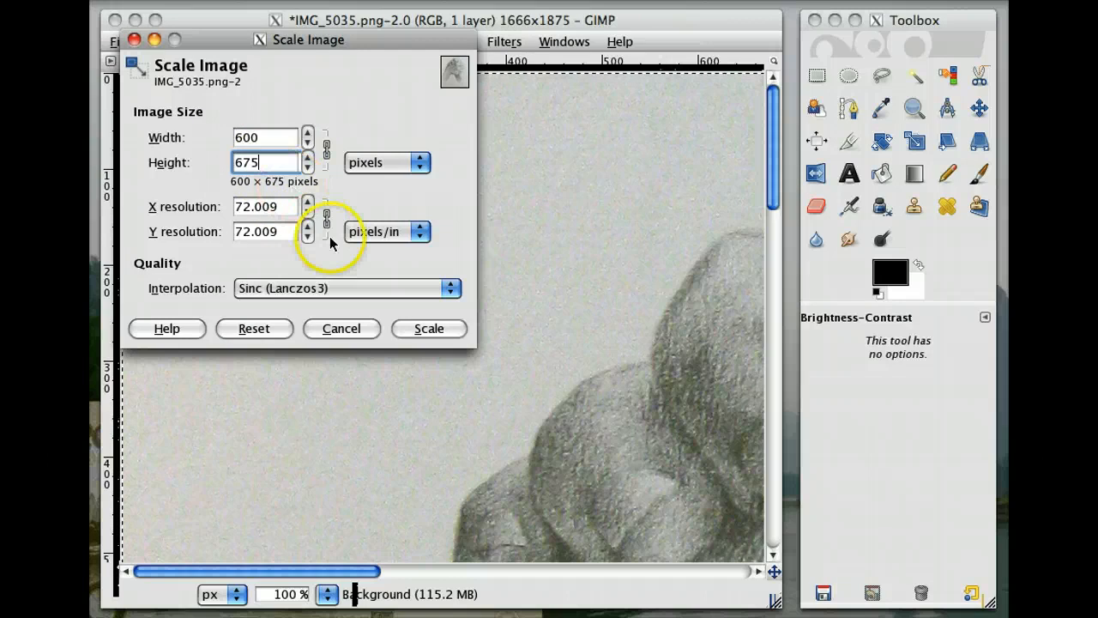
left_click(422, 328)
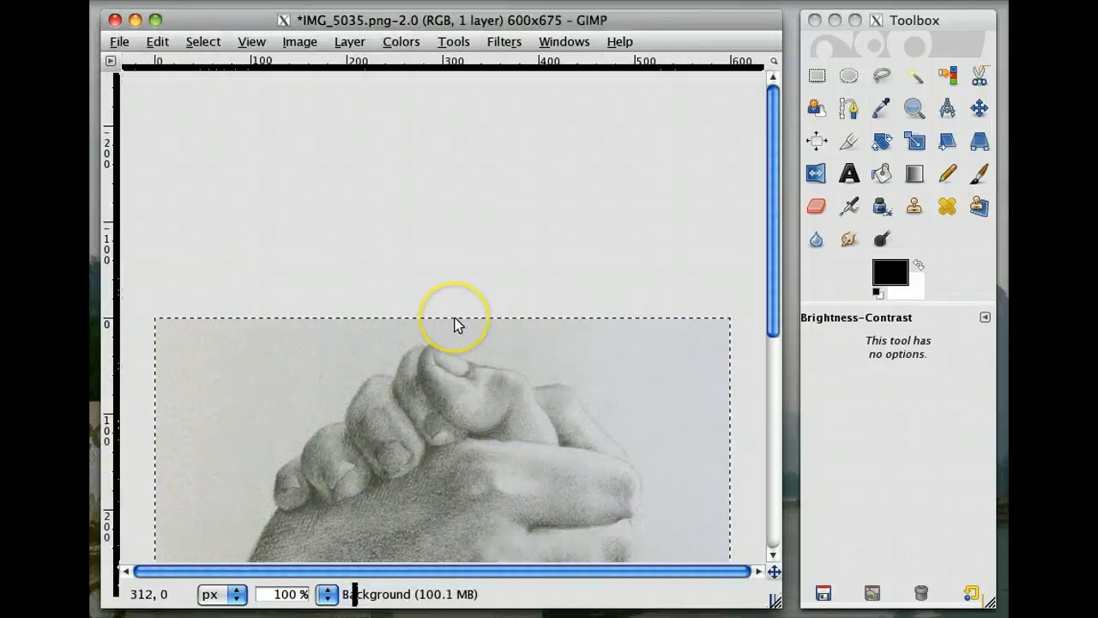
Examine the scaled drawing from its upper edge down to its lower edge and back
scroll(455, 318, "down", 7)
scroll(455, 318, "up", 3)
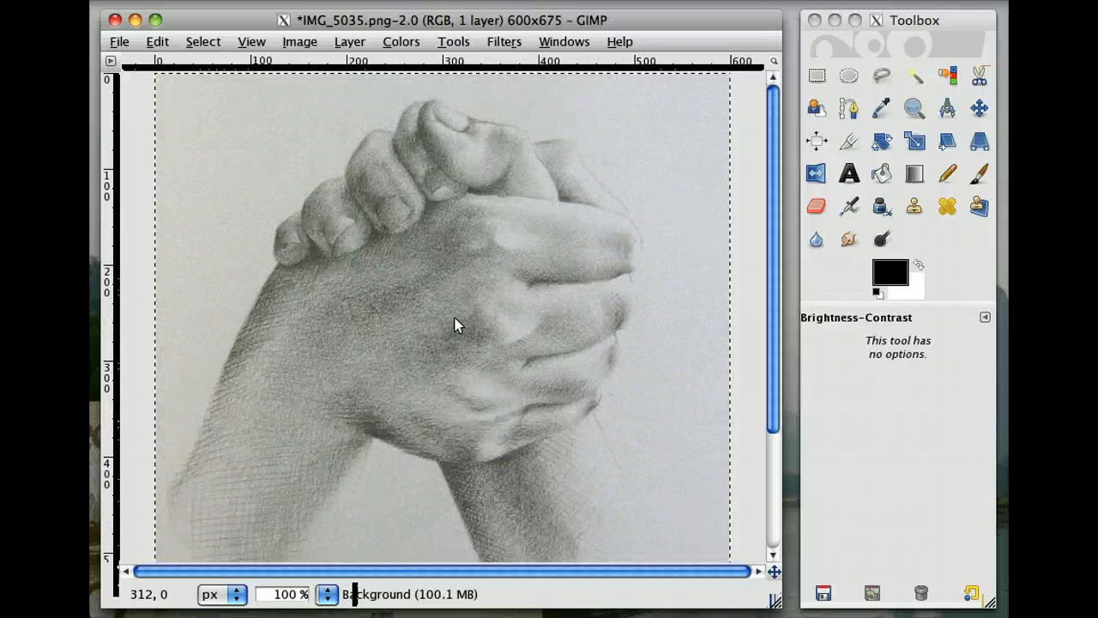
left_click(455, 333)
scroll(454, 336, "down", 2)
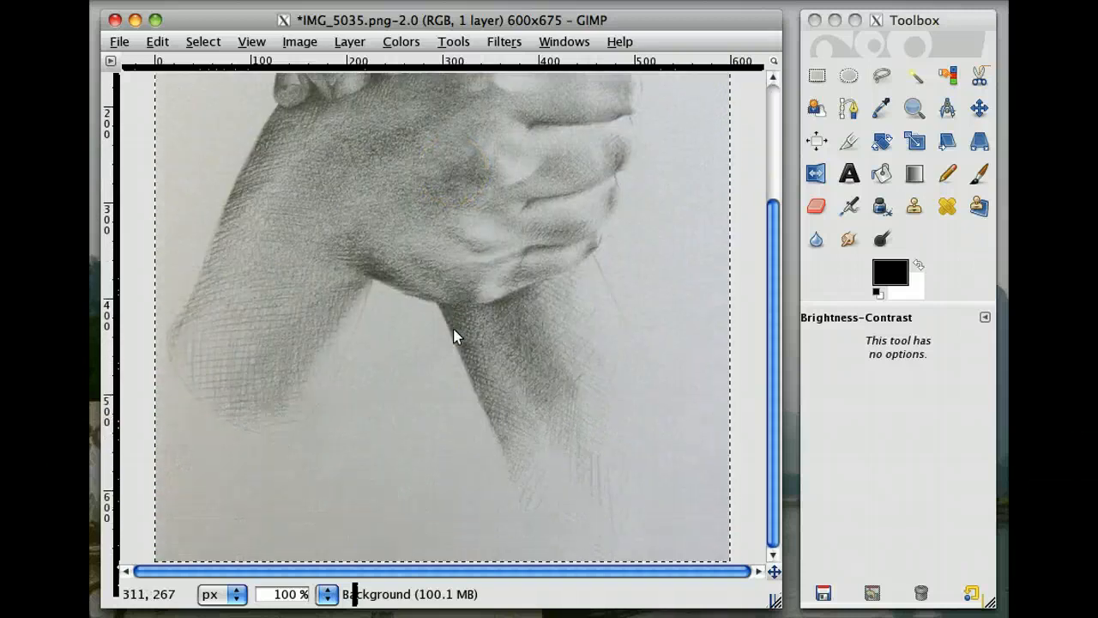
scroll(455, 336, "up", 5)
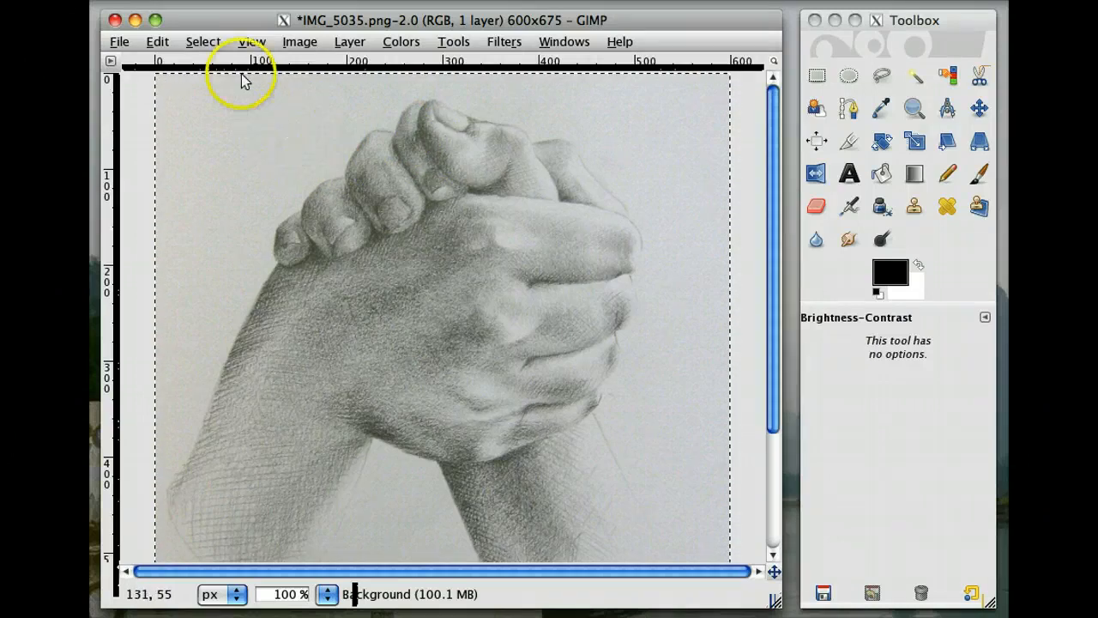
Save the scaled drawing to the Desktop as the JPEG image IMG_5035.jpg with quality 100
left_click(122, 45)
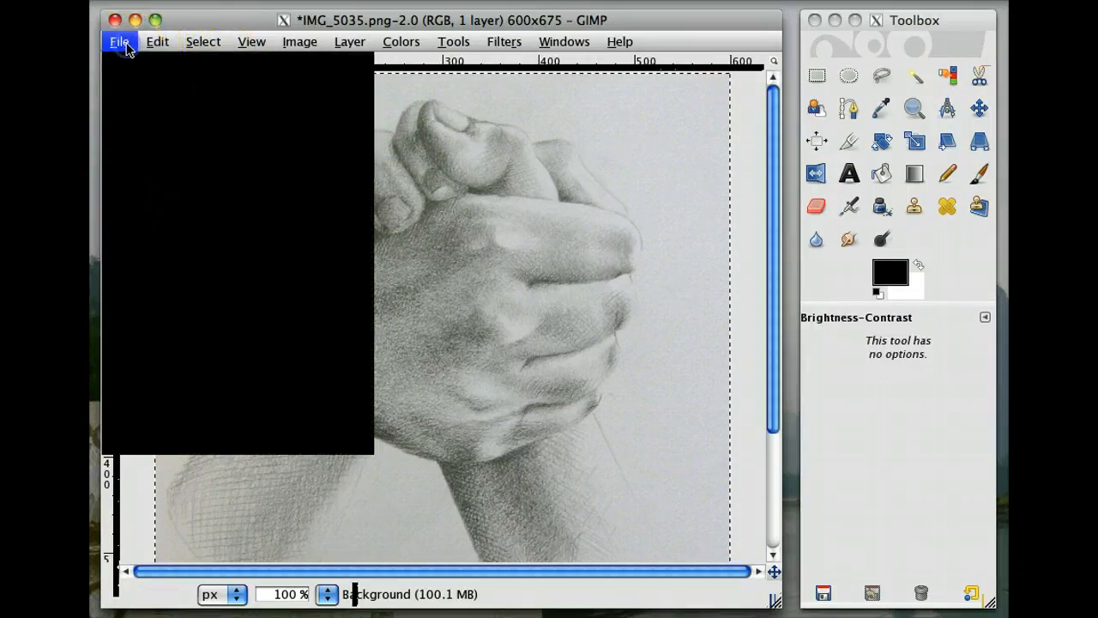
left_click(147, 212)
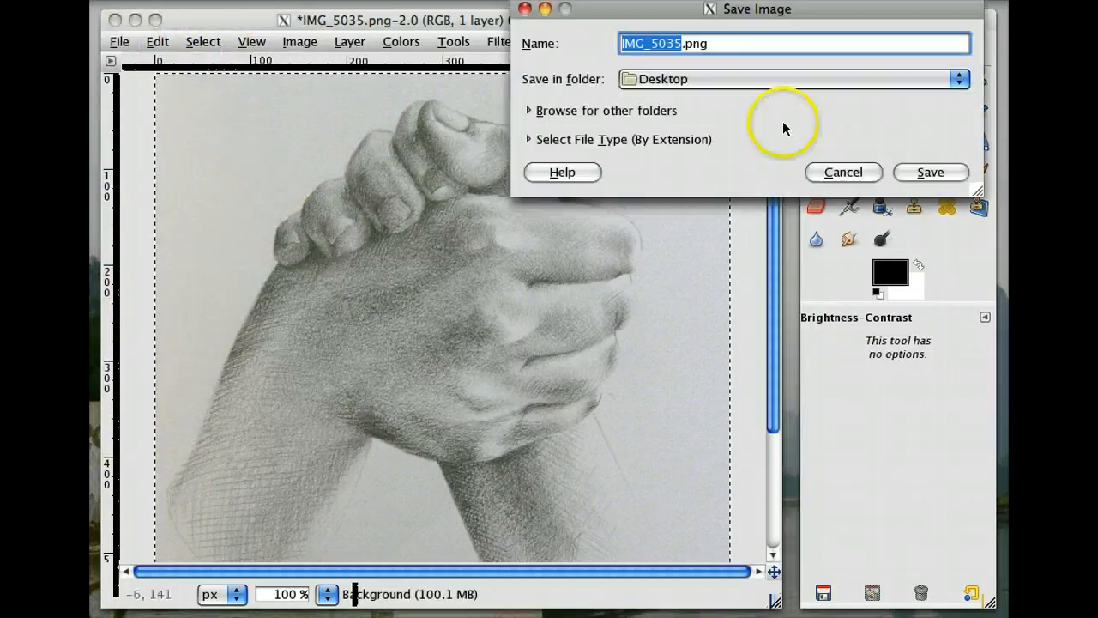
left_click(630, 139)
scroll(620, 212, "down", 5)
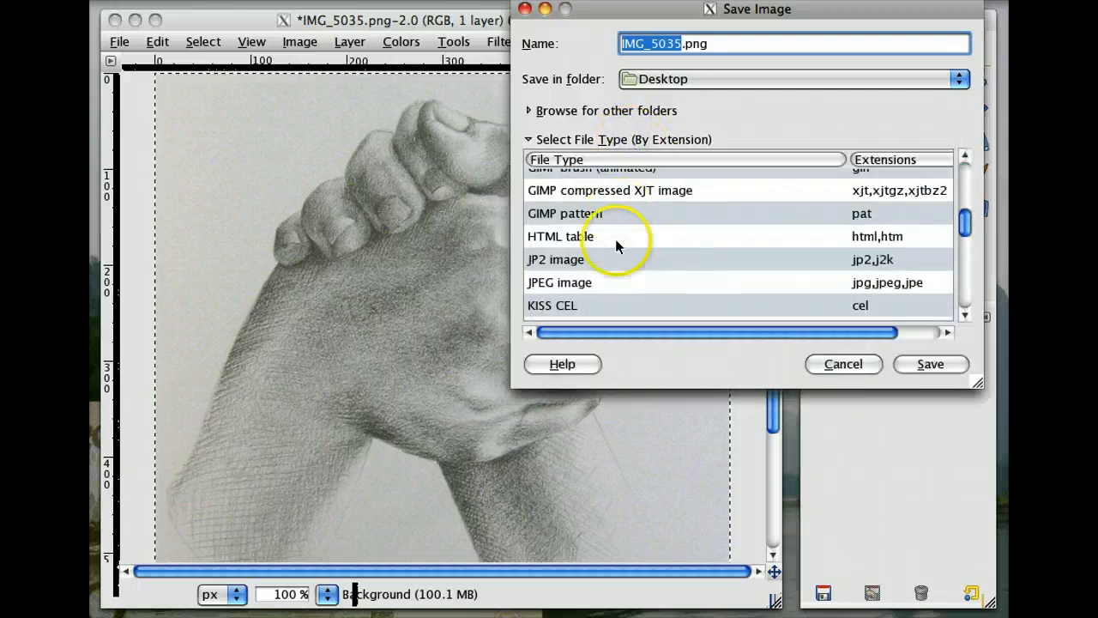
left_click(603, 283)
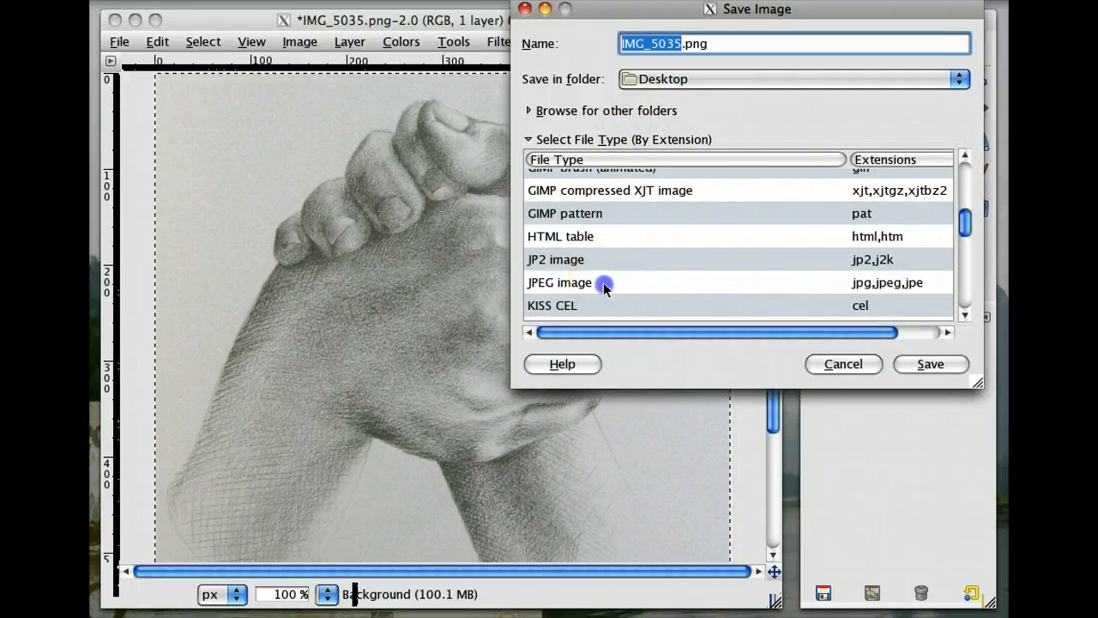
left_click(950, 367)
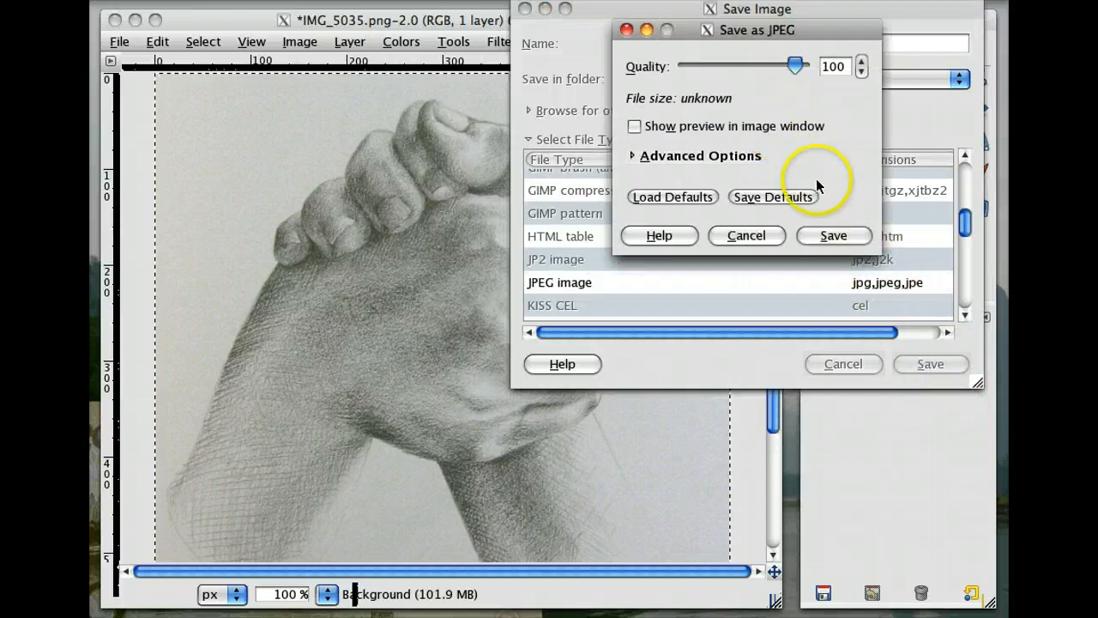
left_click(823, 241)
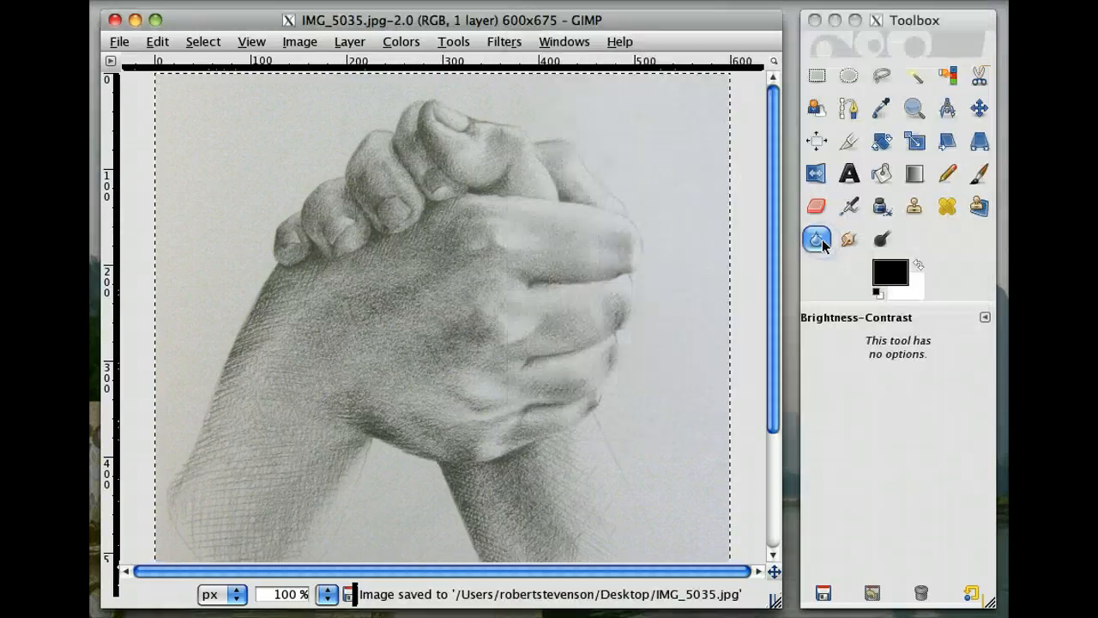
Move the image window aside to uncover the desktop and check for the saved IMG_5035.jpg file
left_click(576, 367)
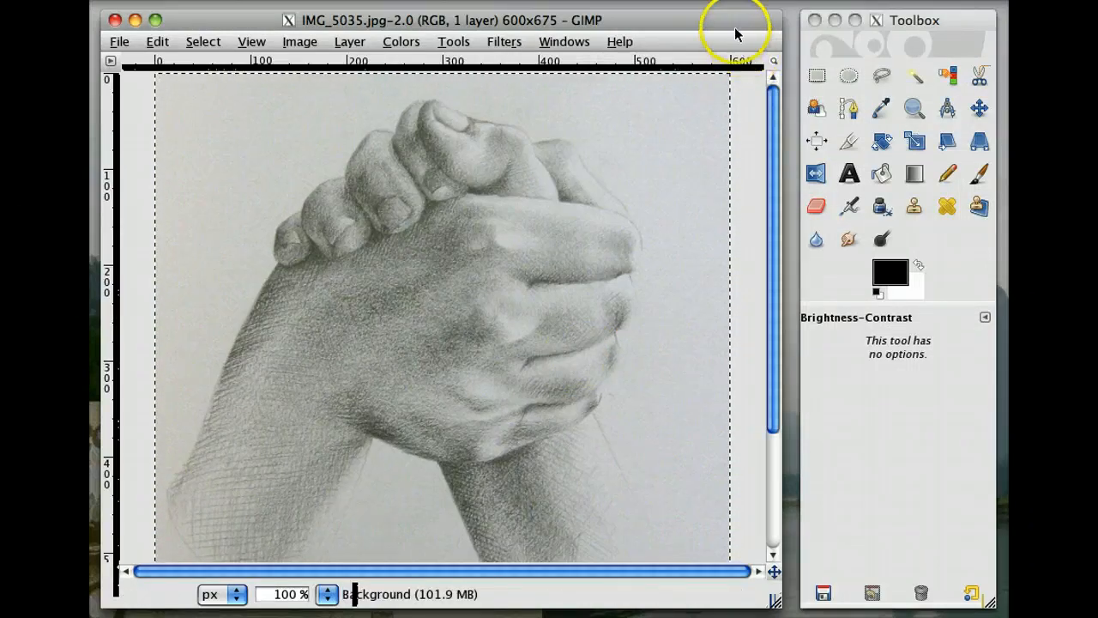
left_click_drag(731, 26, 595, 39)
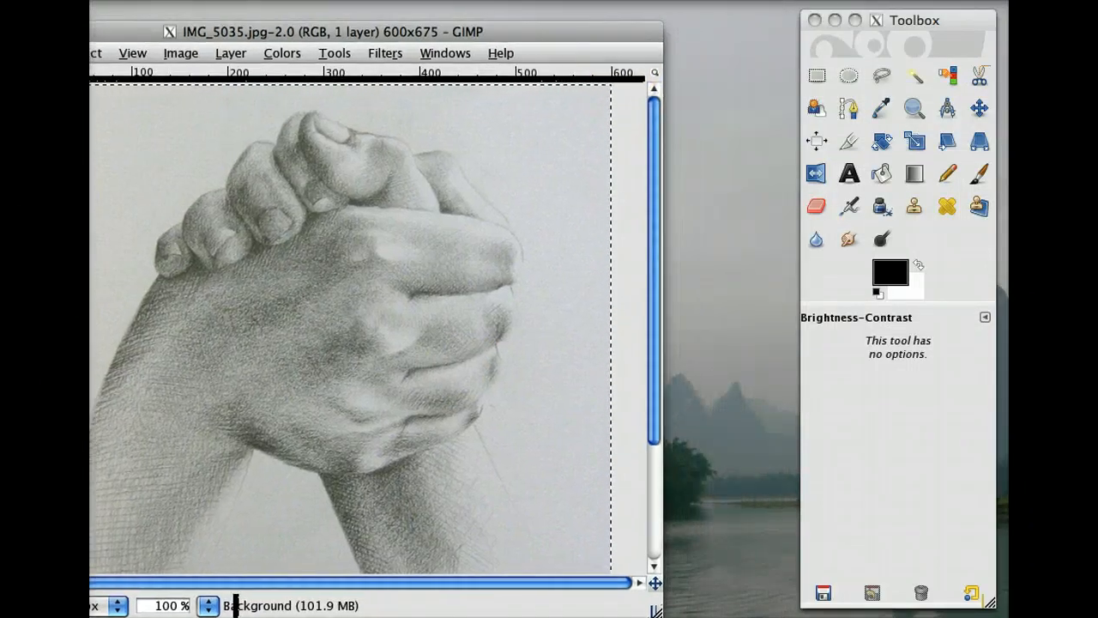
left_click(715, 305)
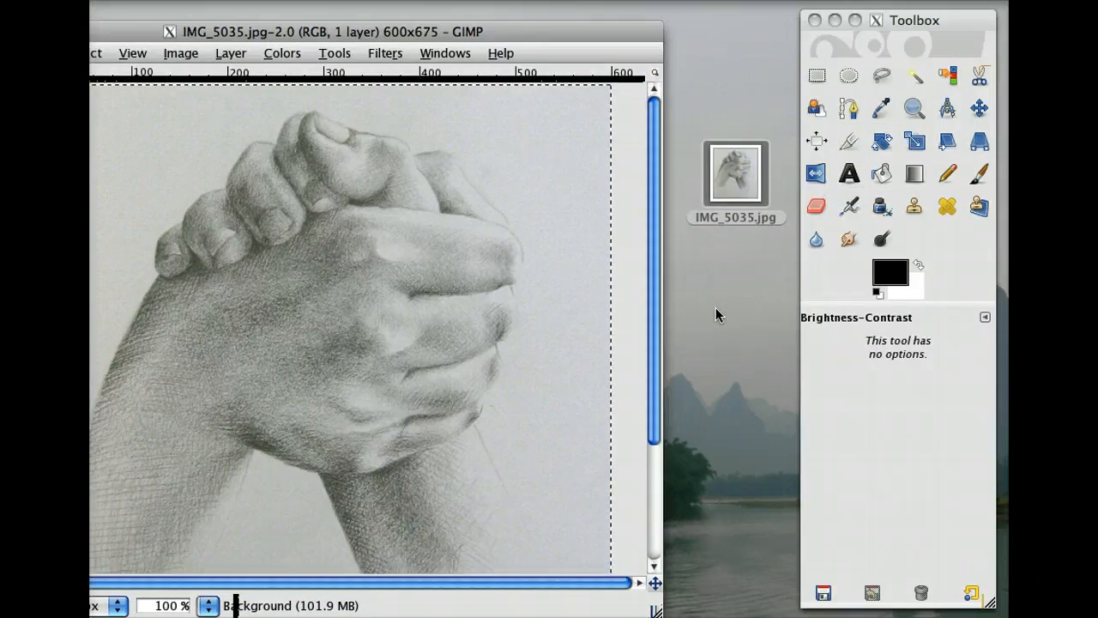
left_click(694, 356)
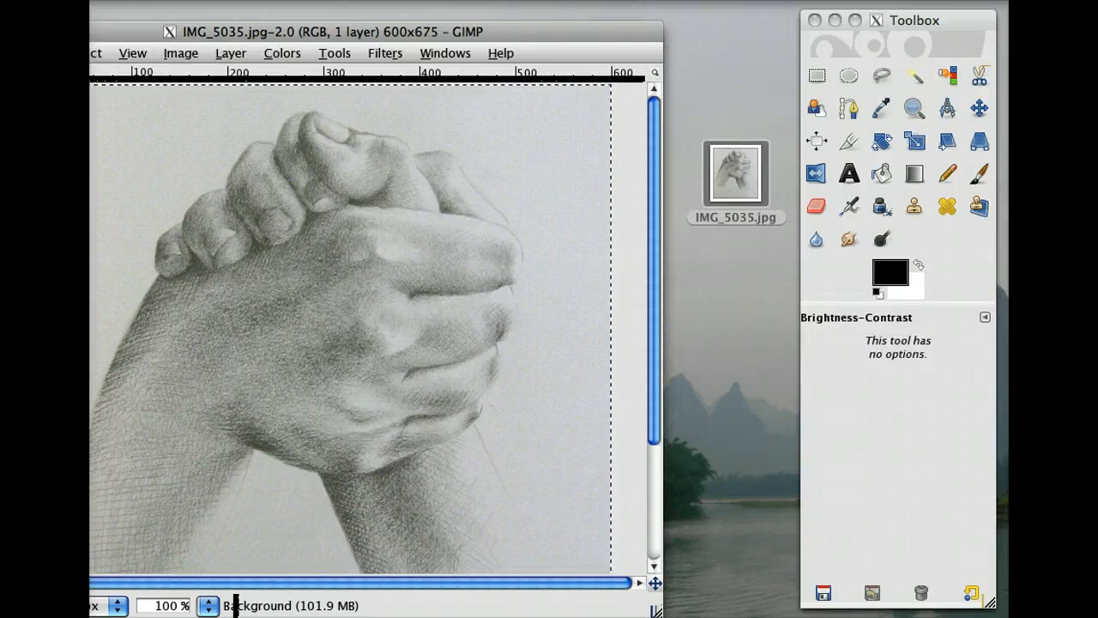